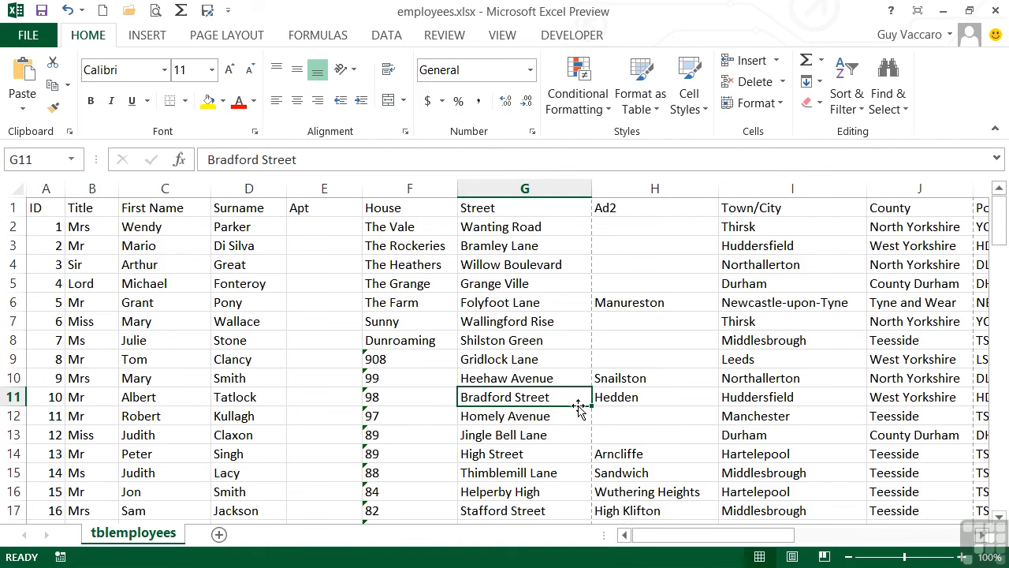
- Turn on filtering for the employee list's column headings and select the first Town/City entry
left_click(860, 115)
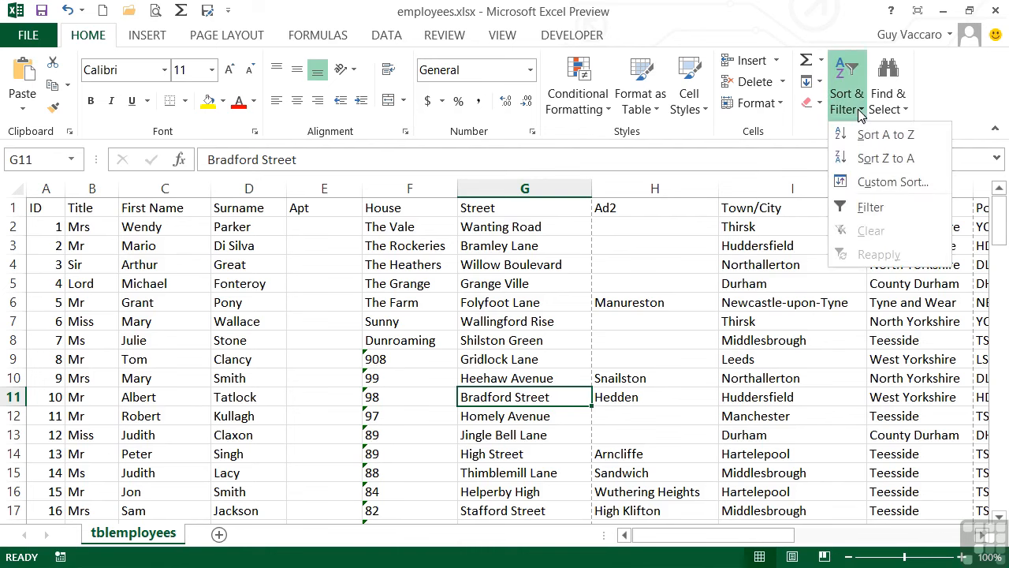
left_click(865, 213)
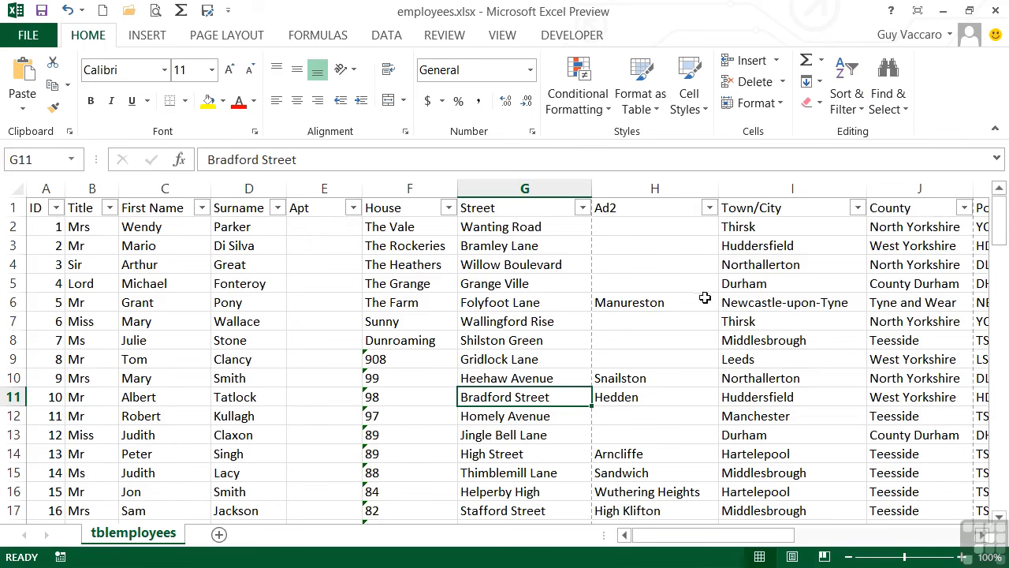
left_click(797, 225)
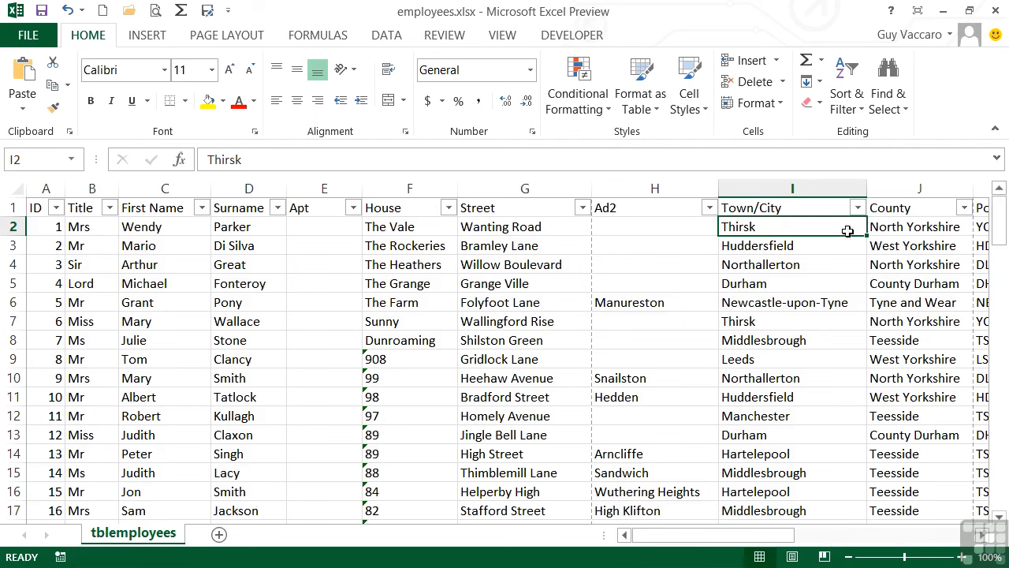
- Filter the Town/City column to show only Durham, Hartelepool, Leeds and Manchester
left_click(858, 208)
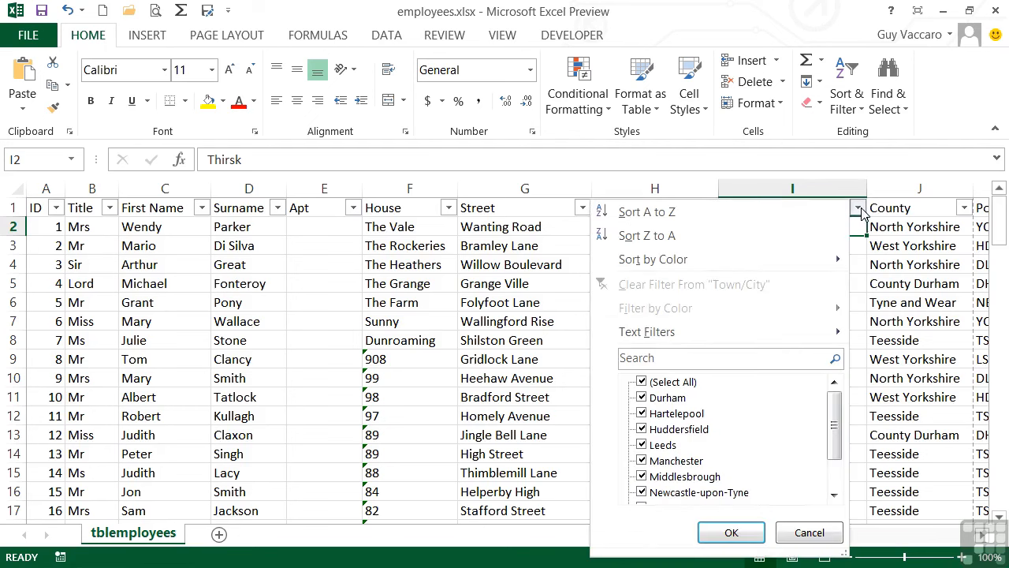
mouse_move(834, 401)
left_mouse_down()
mouse_move(834, 469)
mouse_move(839, 397)
left_mouse_up()
scroll(838, 397, "down", 1)
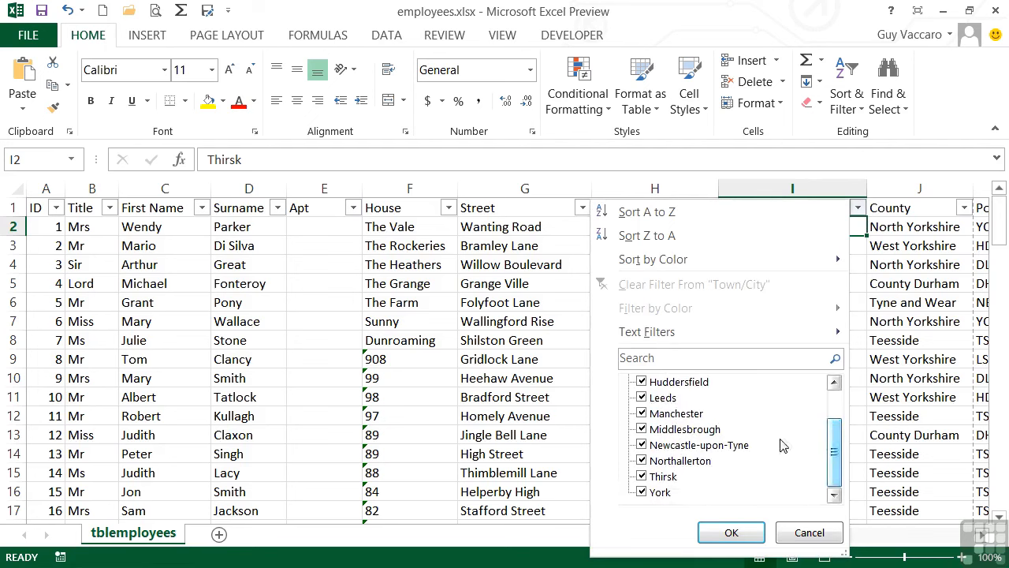
left_click_drag(831, 434, 835, 402)
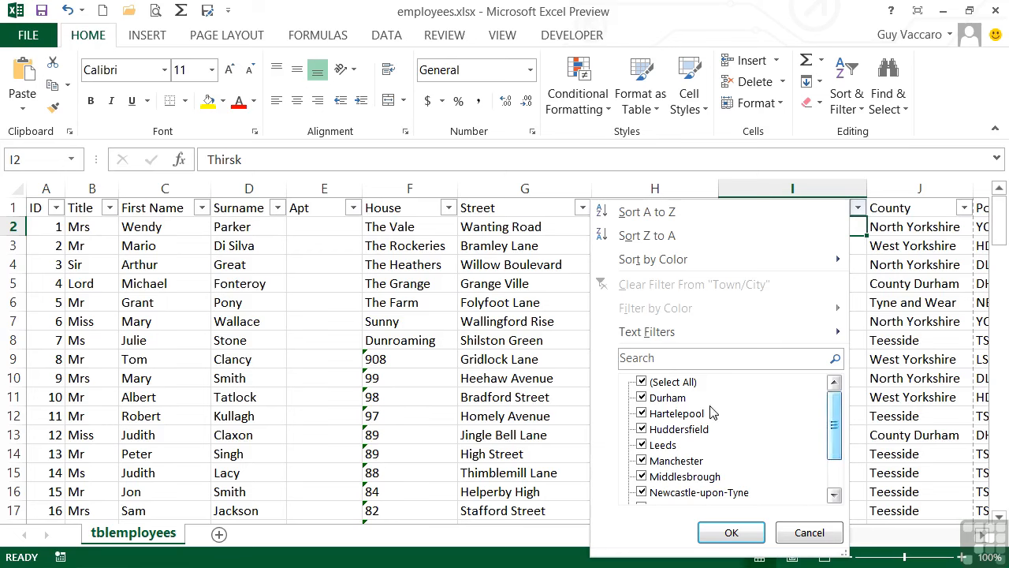
left_click(641, 383)
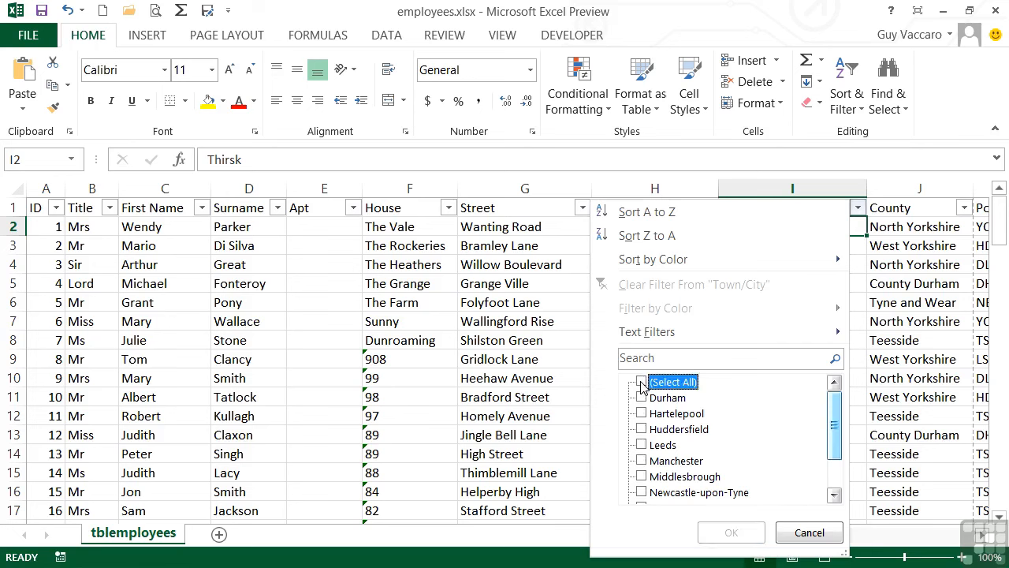
left_click(642, 397)
left_click(642, 414)
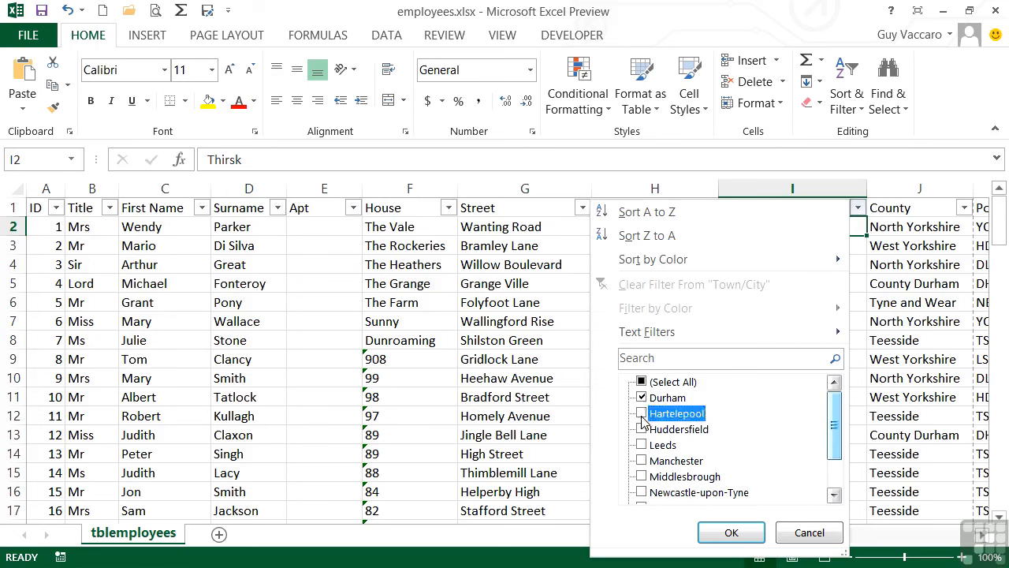
left_click(642, 444)
left_click(642, 460)
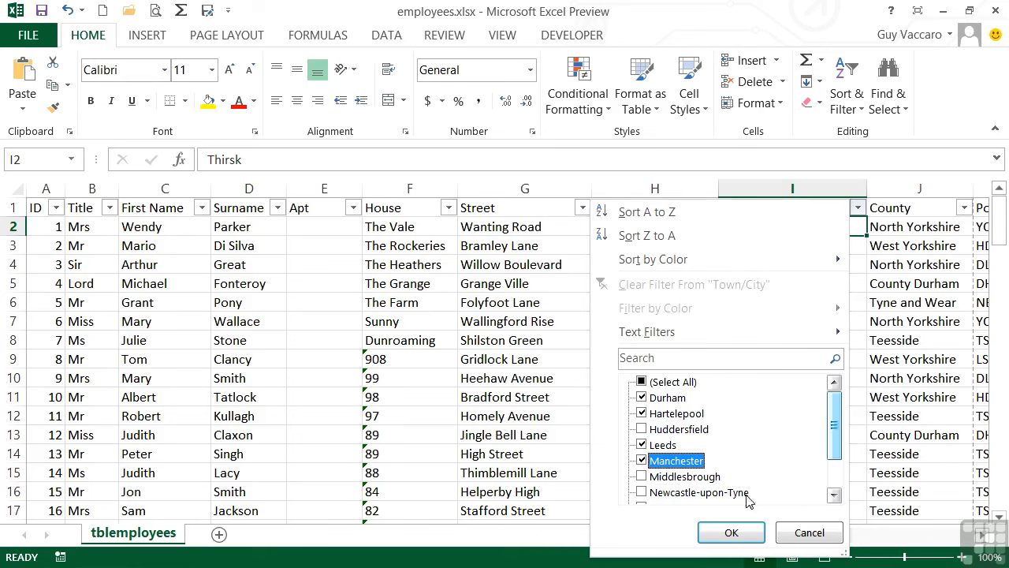
left_click(731, 532)
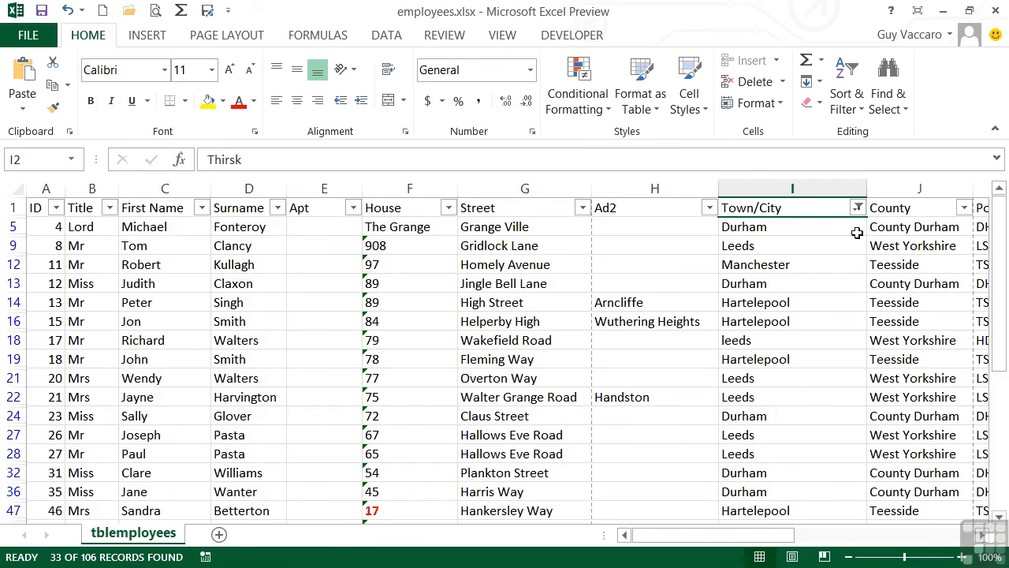
- Open the Dob column's filter and examine the month groups under 1980 and 1976
left_click_drag(789, 535, 903, 535)
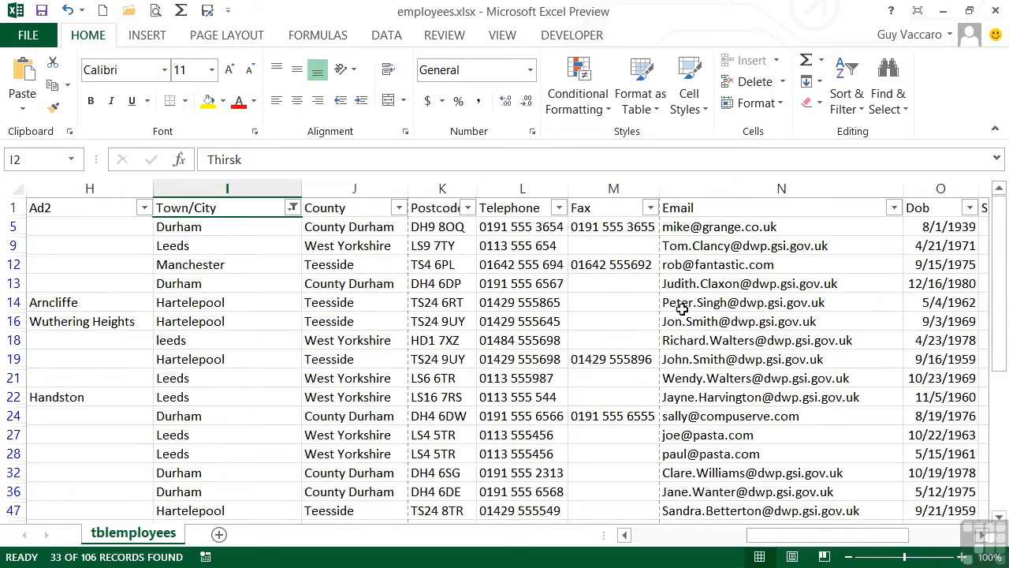
left_click(969, 207)
mouse_move(945, 406)
left_mouse_down()
mouse_move(945, 482)
mouse_move(946, 396)
left_mouse_up()
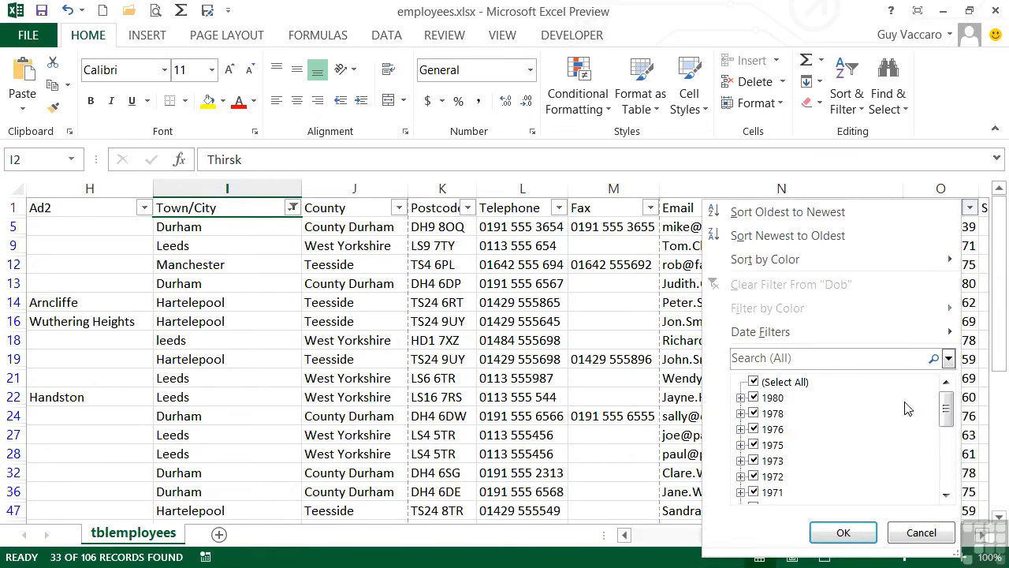
left_click(740, 398)
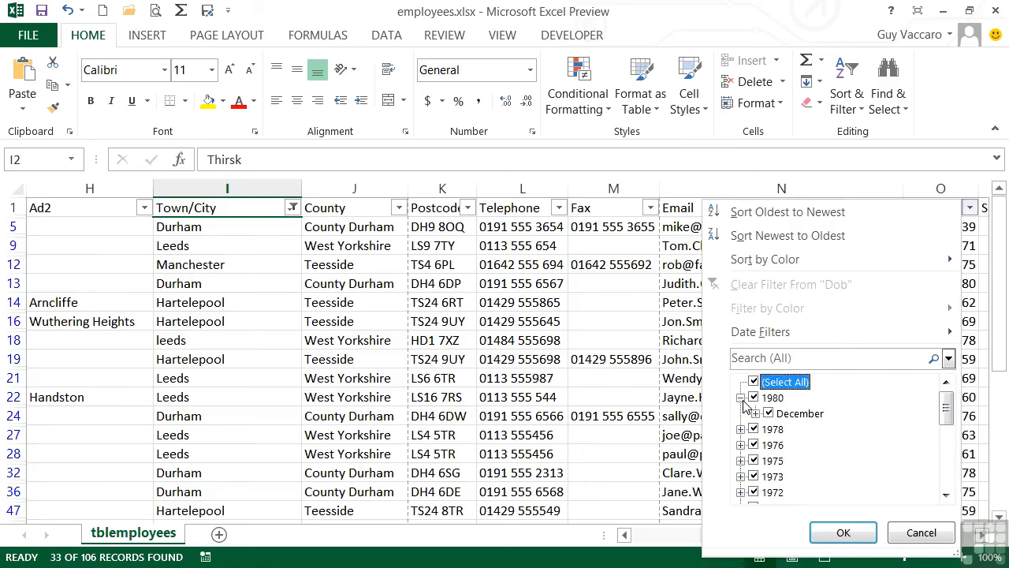
left_click(740, 398)
left_click(740, 429)
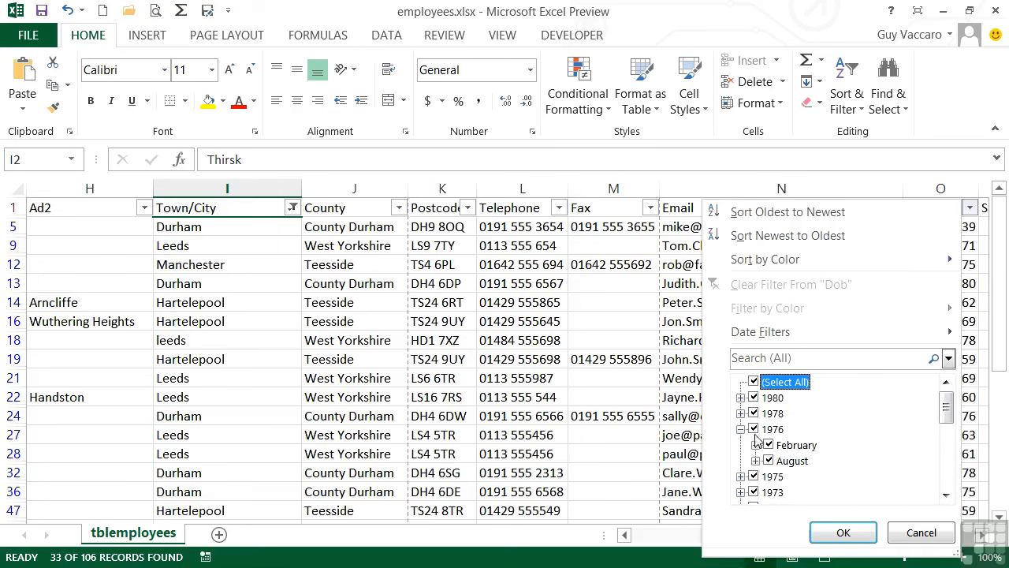
left_click(740, 429)
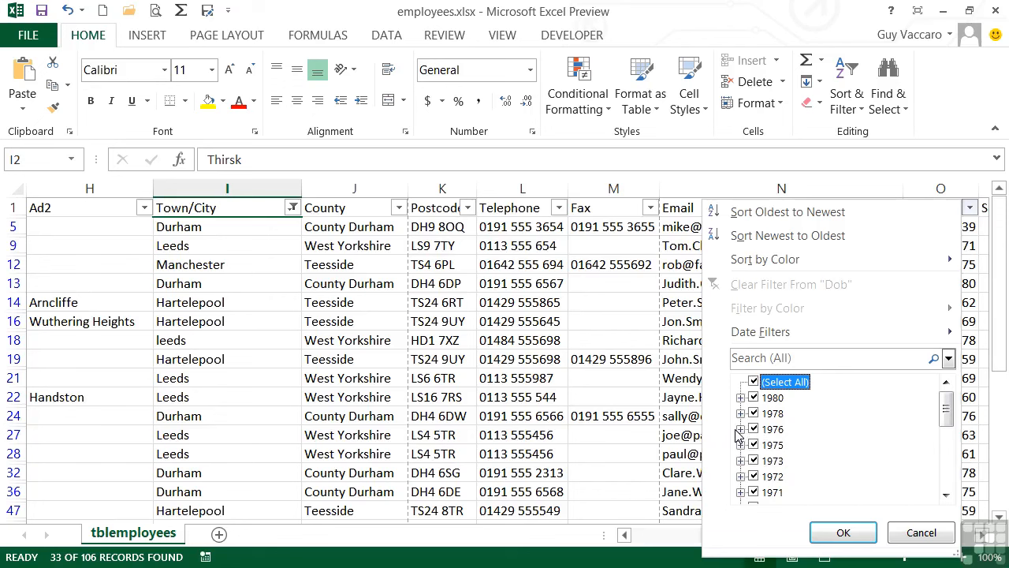
- Filter the Dob column with a custom date range: is after 1/1/1971 and is before 12/31/1978
mouse_move(895, 343)
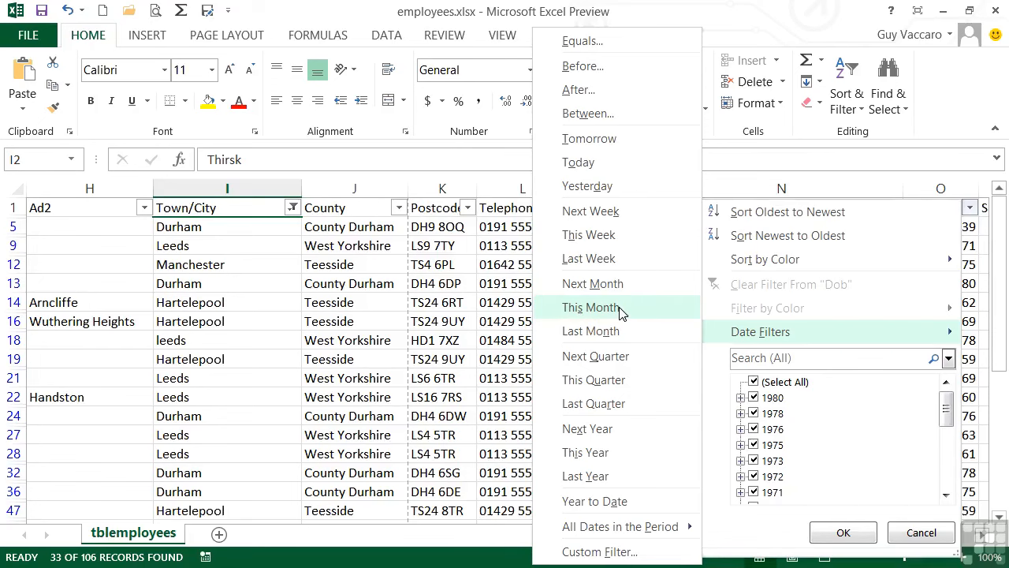
left_click(621, 115)
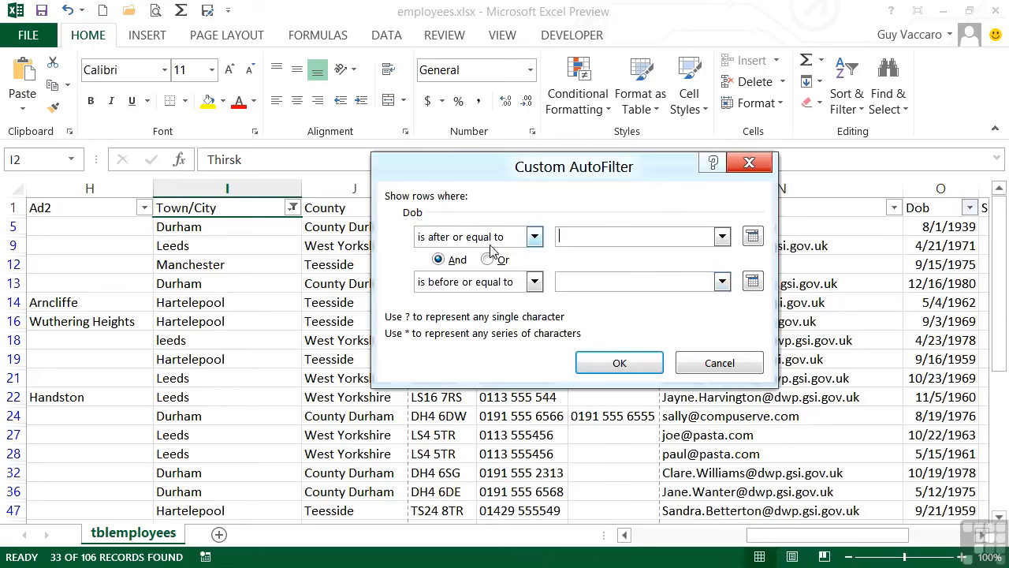
left_click(533, 237)
left_click(470, 254)
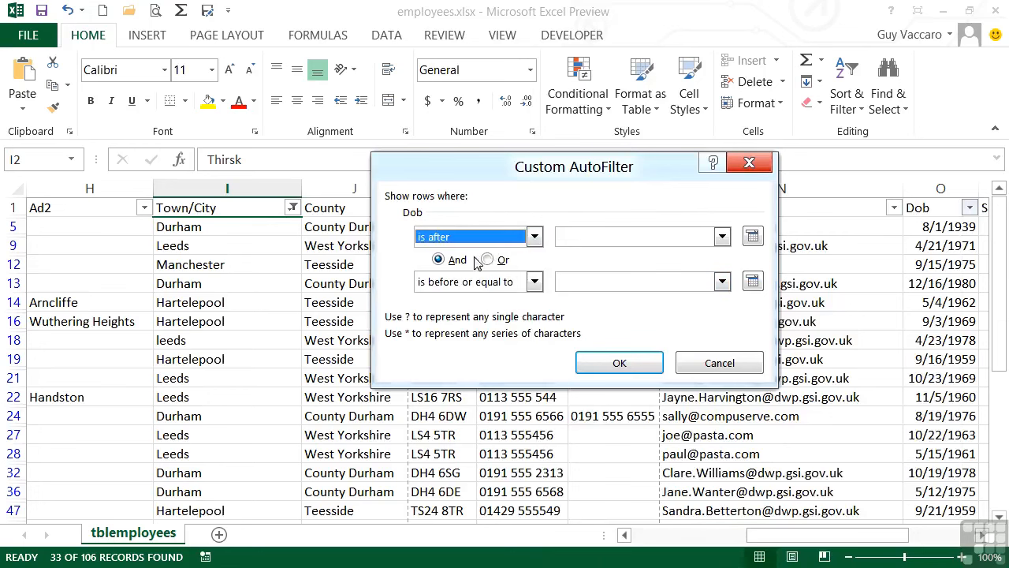
left_click(585, 236)
type("1/1/1971")
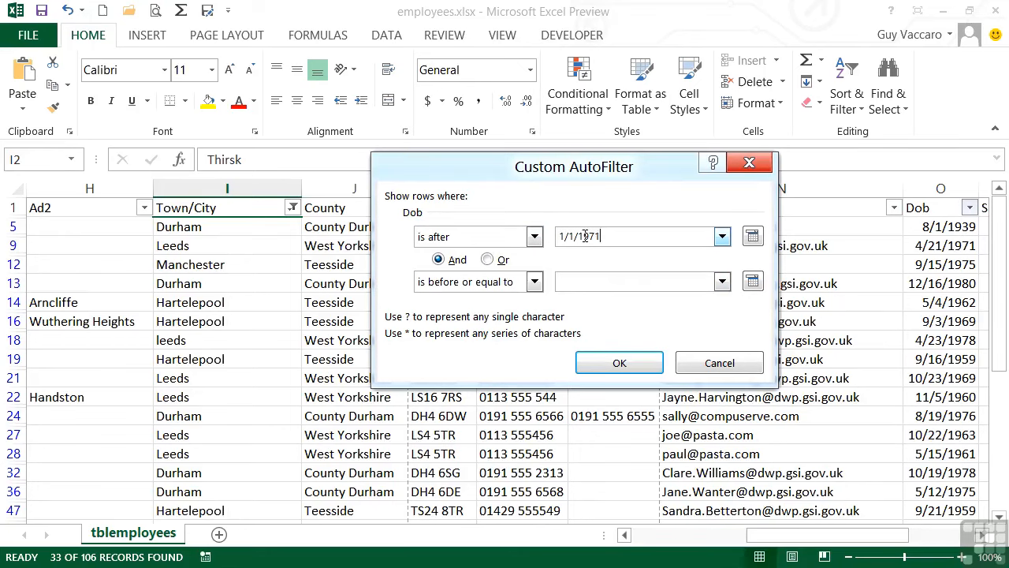
left_click(534, 282)
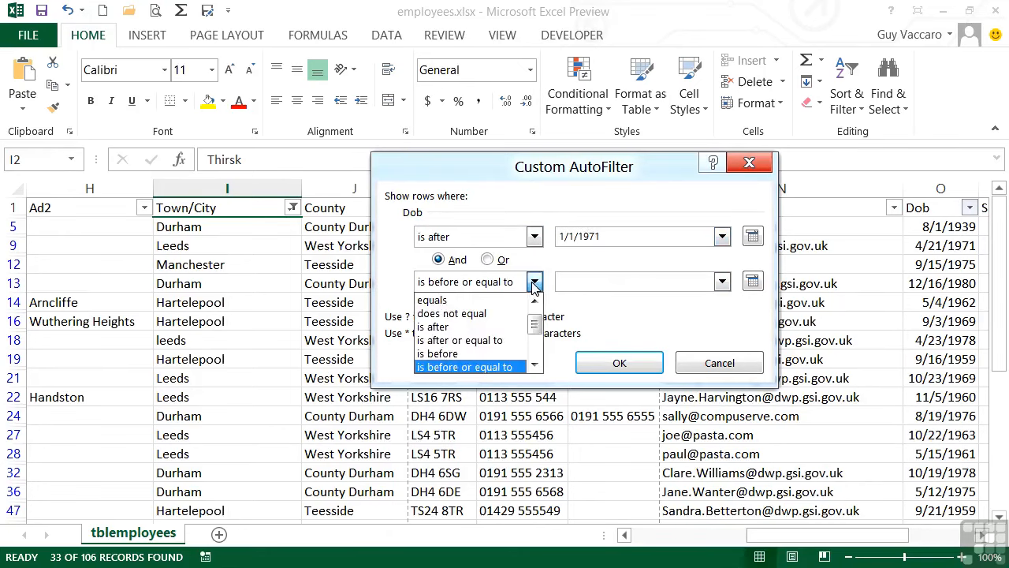
left_click(505, 353)
left_click(600, 282)
type("12/31/1978")
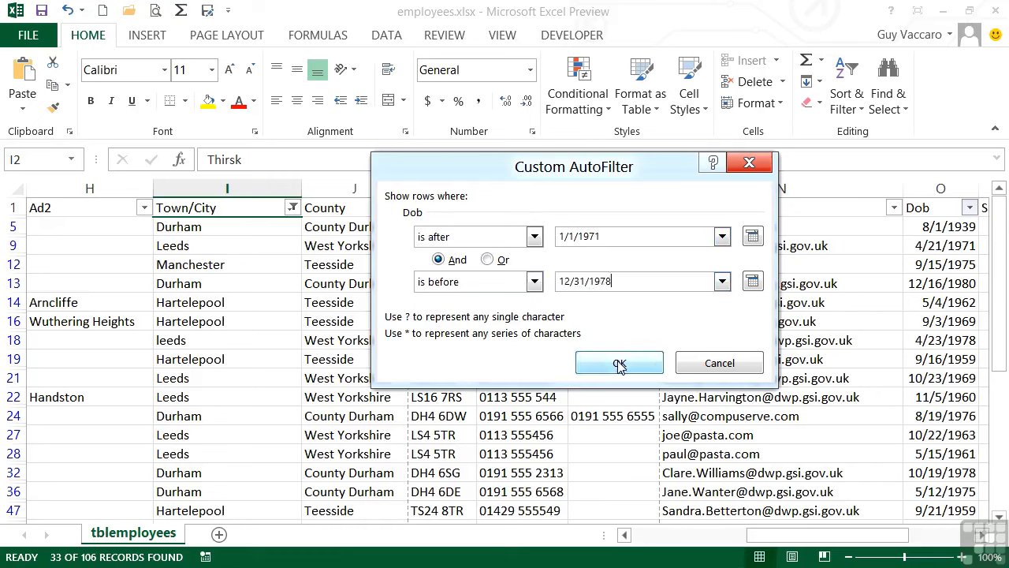
left_click(620, 365)
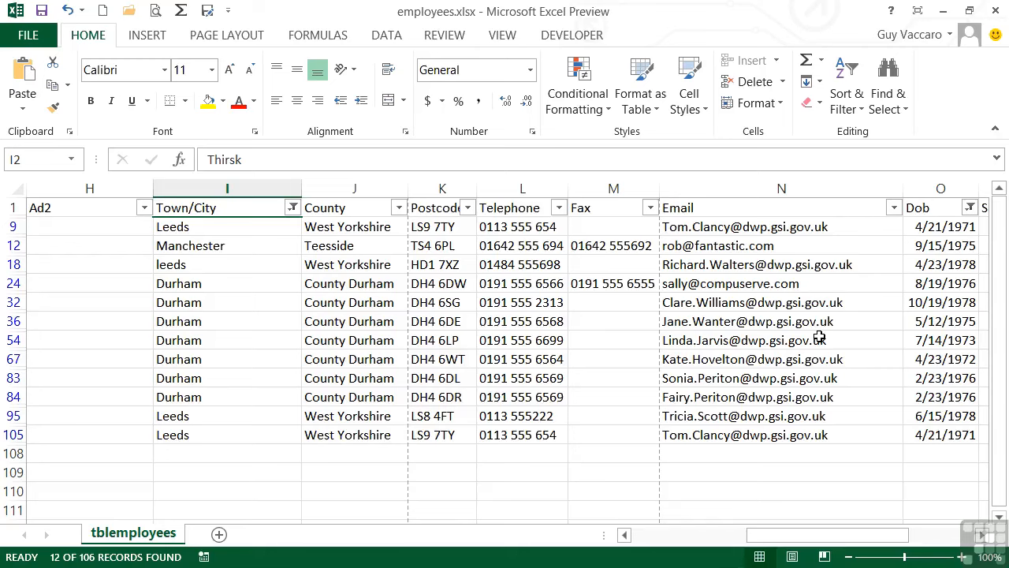
- Clear the filter from the Town/City column
left_click(293, 208)
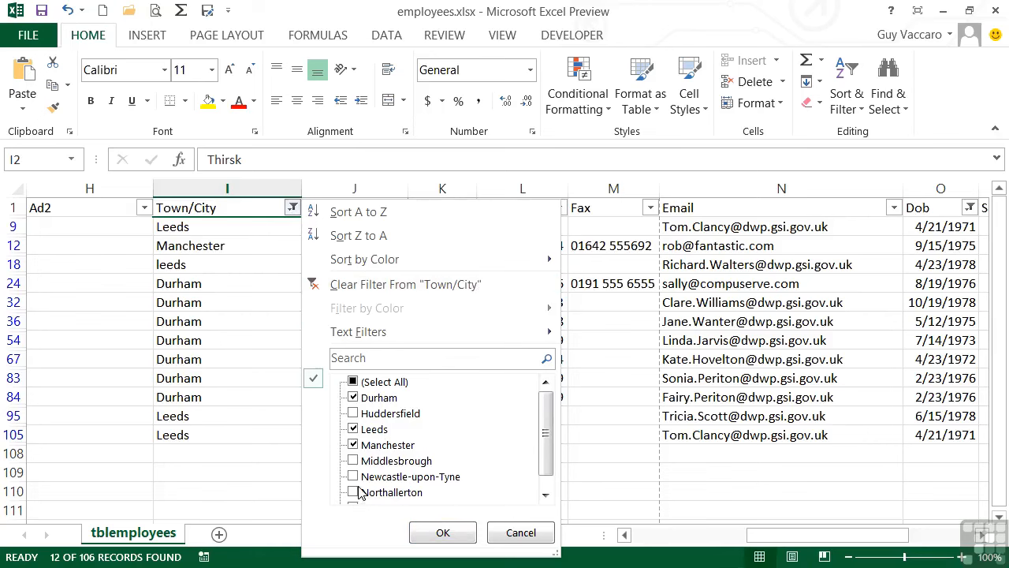
left_click(404, 287)
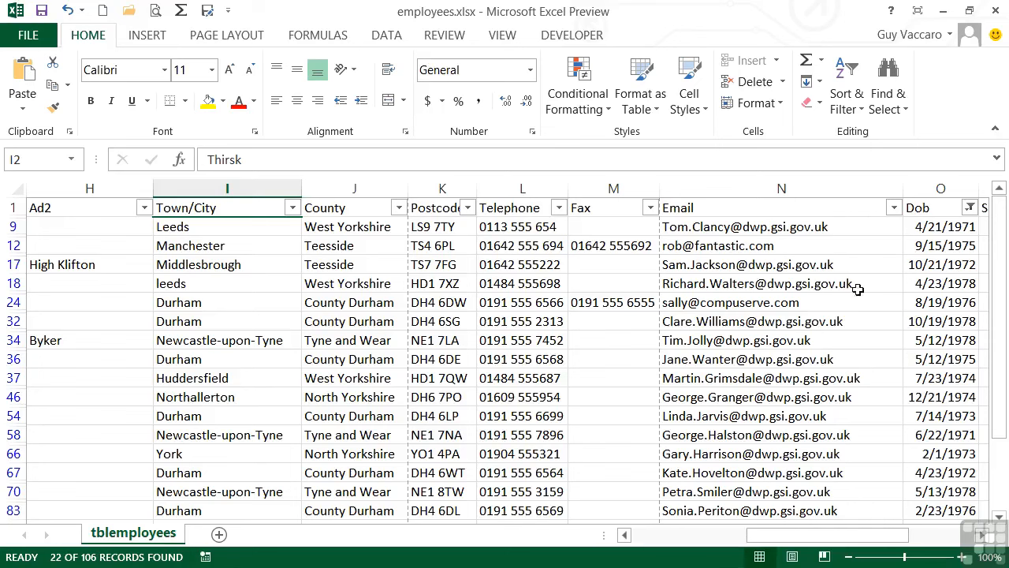
- Review the Dob column's custom date range criteria and close them without making changes
left_click(970, 212)
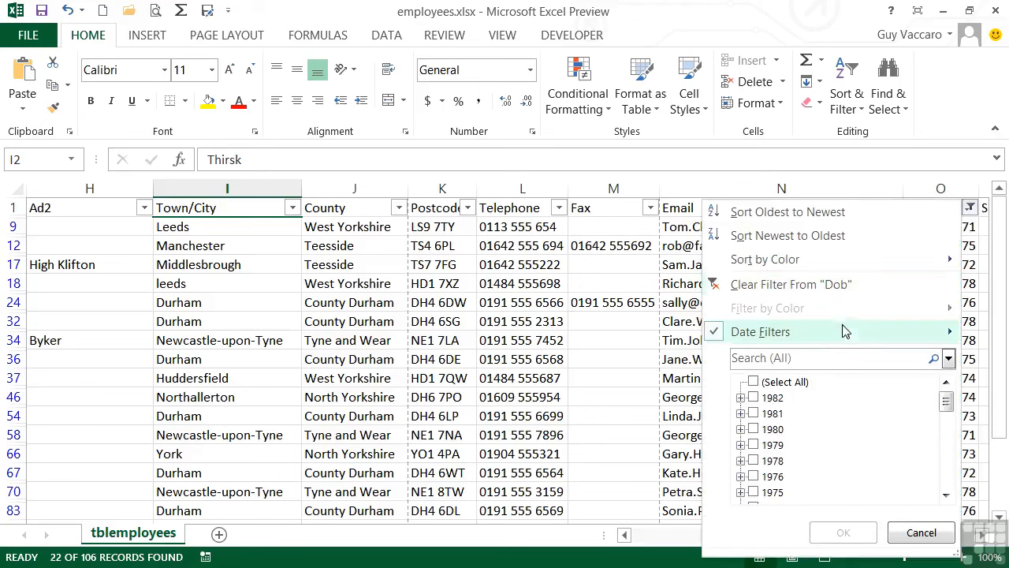
mouse_move(842, 335)
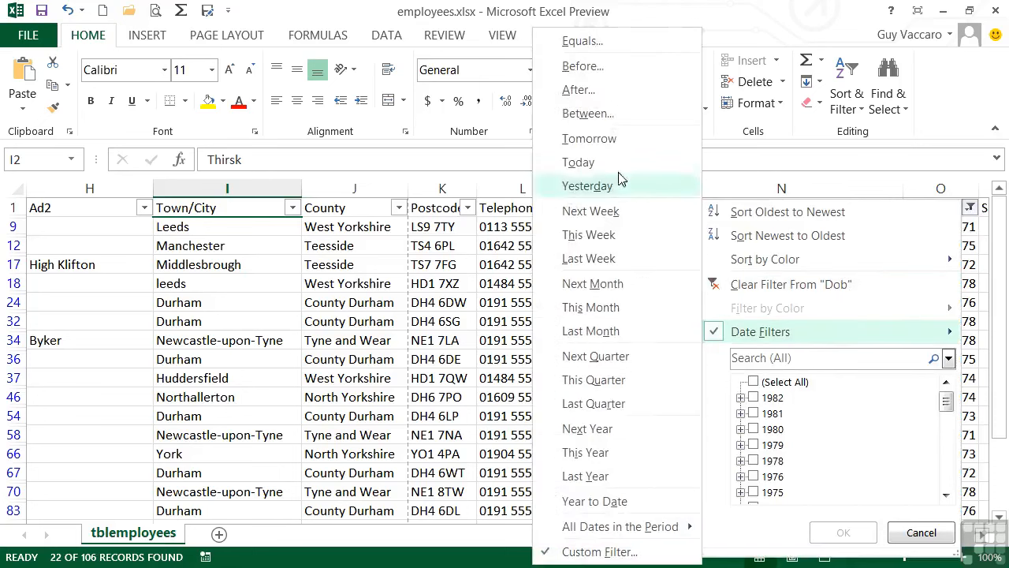
left_click(595, 113)
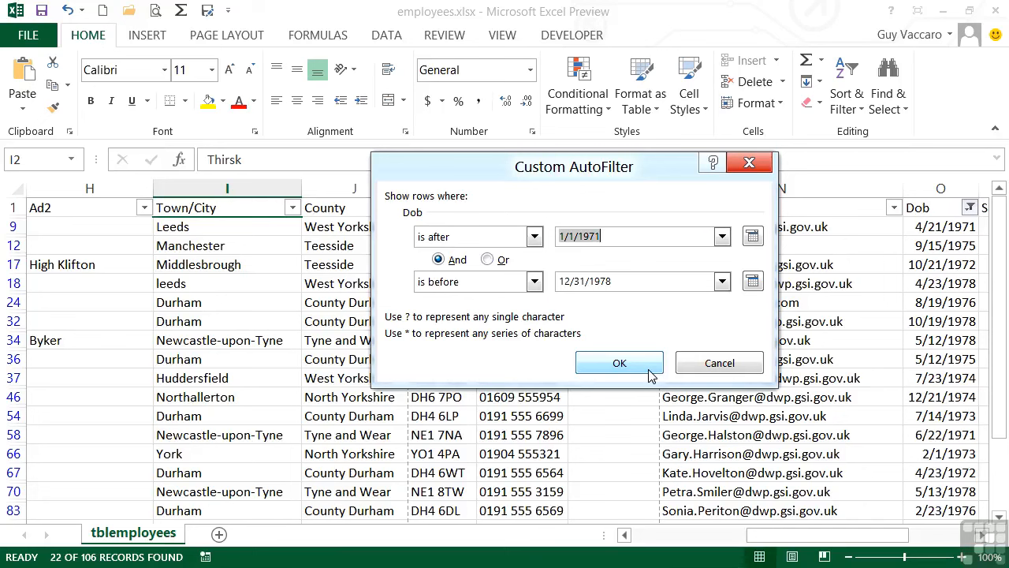
left_click(709, 362)
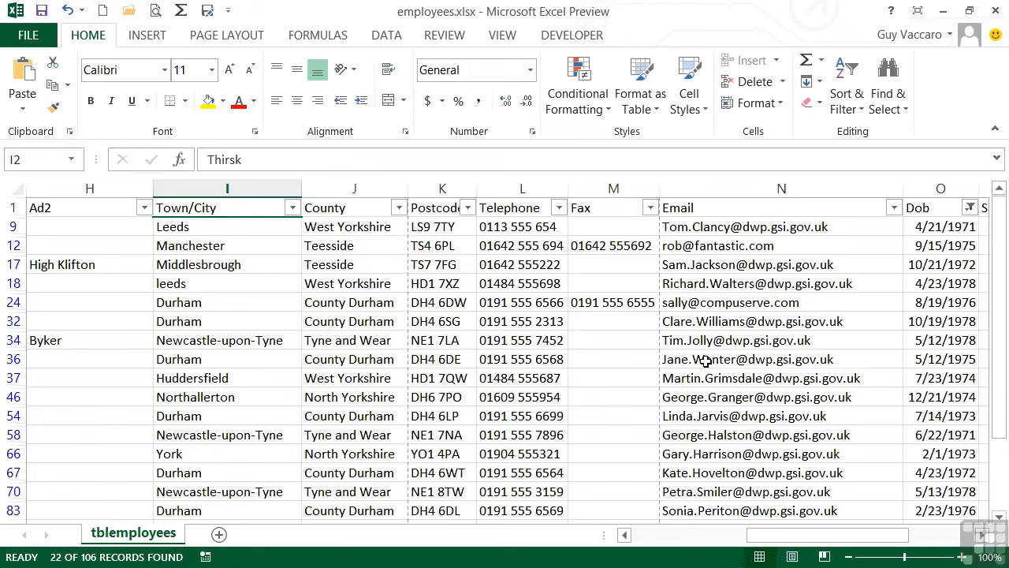
- Clear all remaining filters from the employee list and turn filtering off
left_click(848, 111)
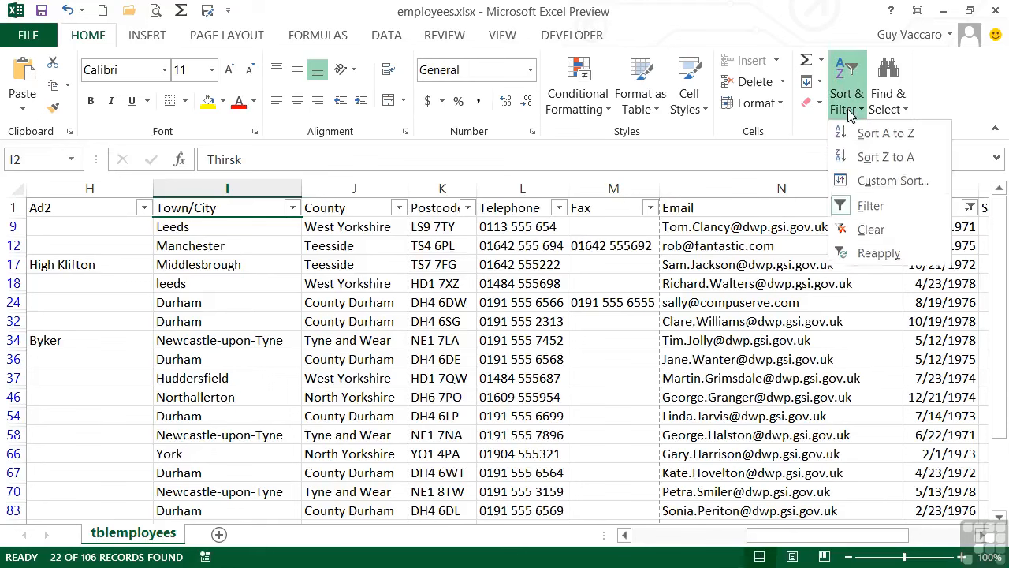
left_click(874, 232)
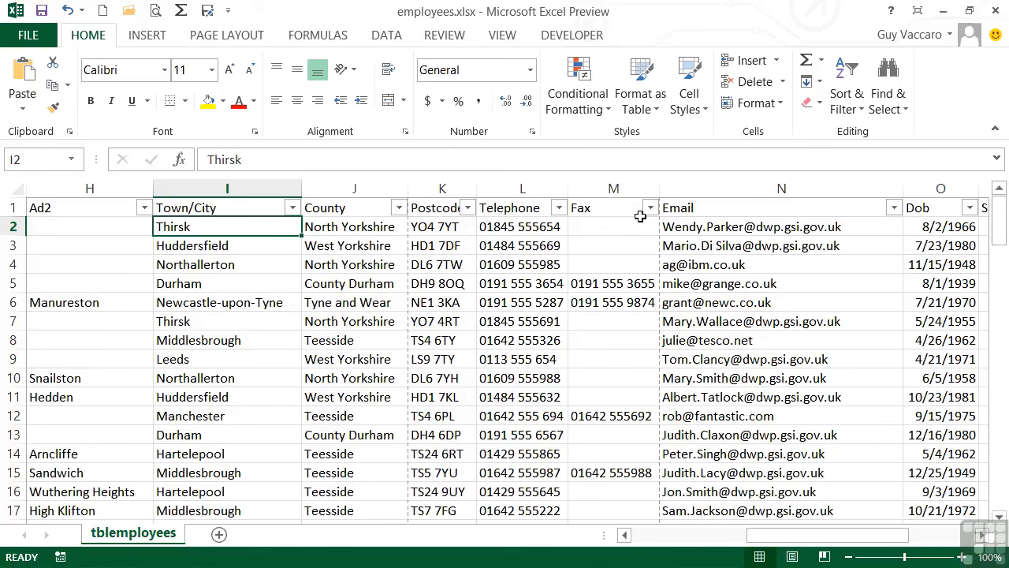
left_click(848, 110)
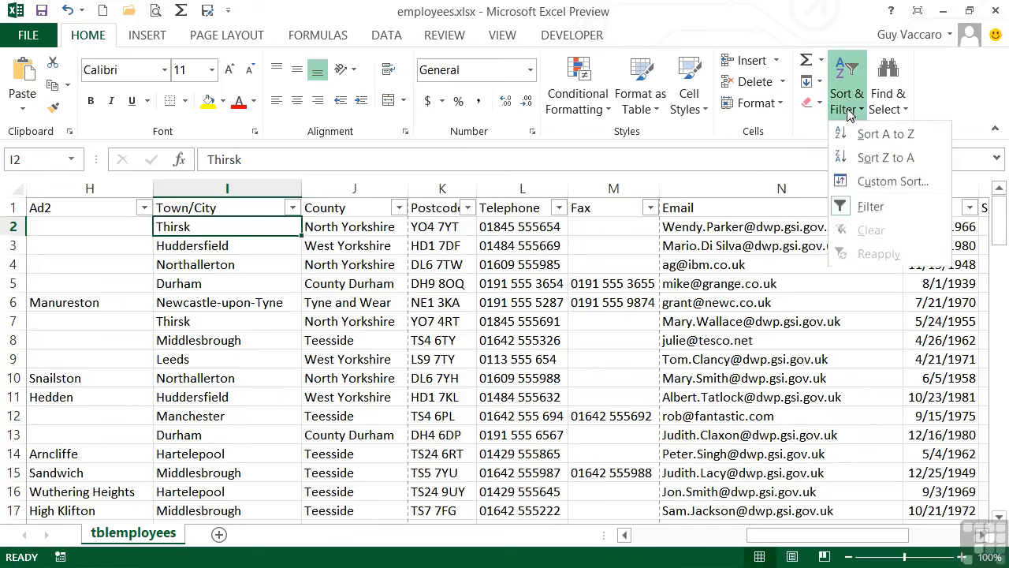
left_click(877, 213)
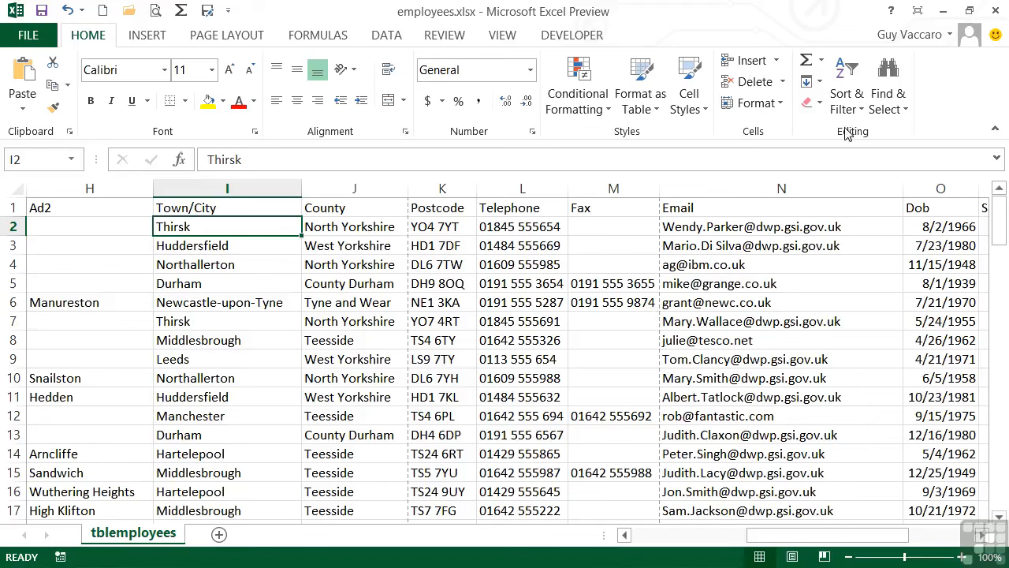
- Turn filtering back on for the employee list and filter the Salary column to values less than 20000
left_click(391, 38)
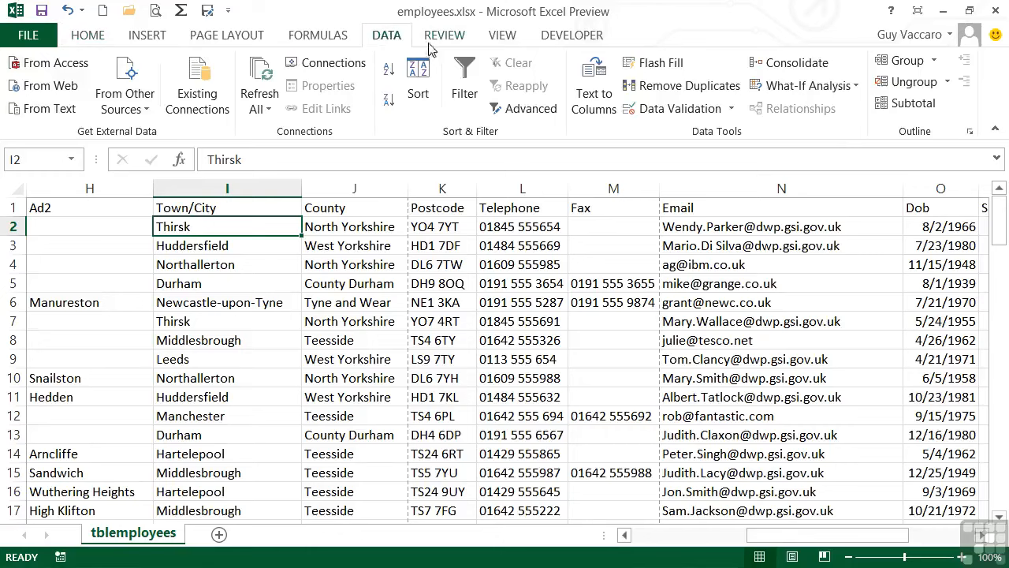
left_click(463, 89)
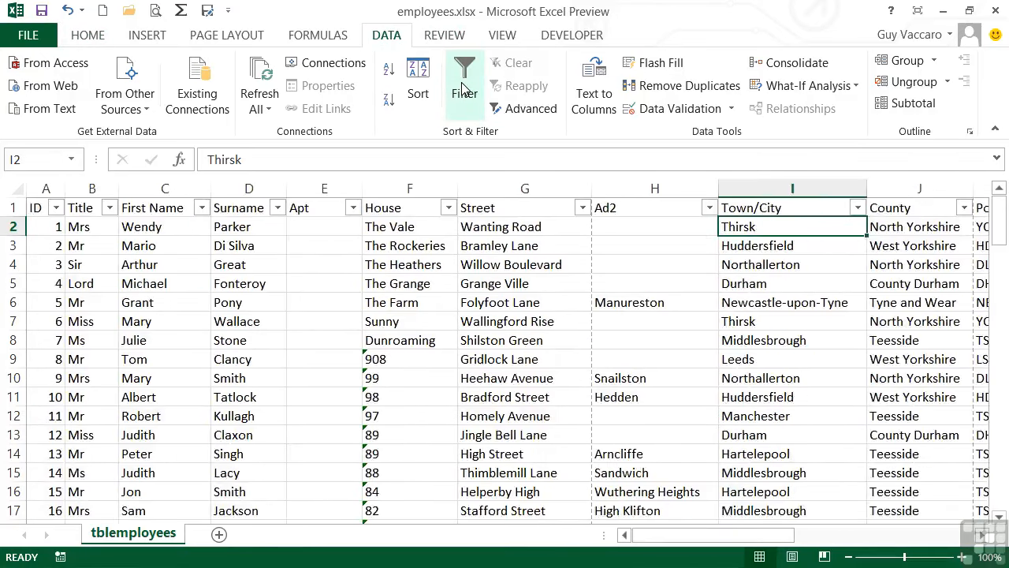
left_click_drag(788, 537, 915, 537)
left_click(913, 209)
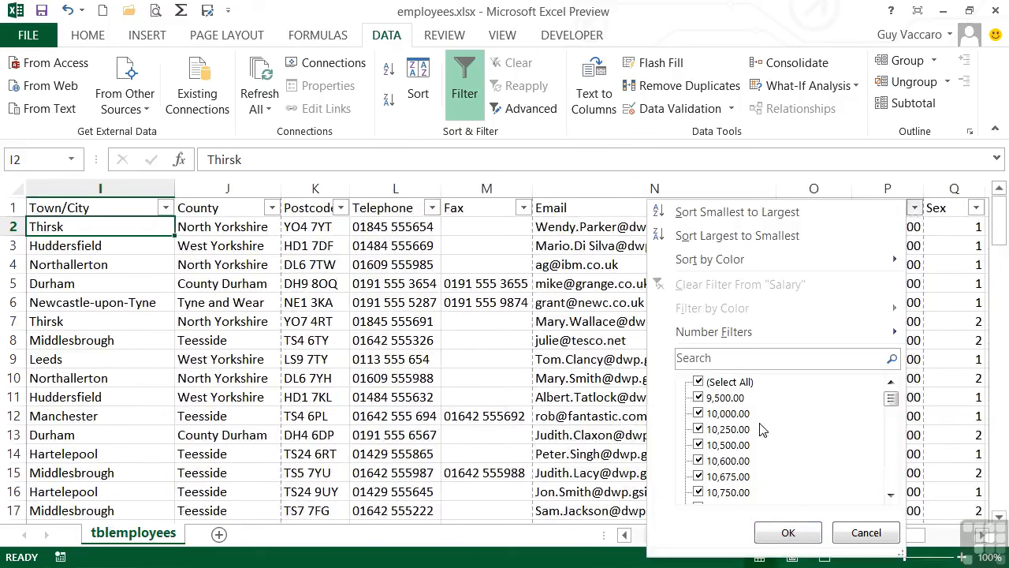
mouse_move(780, 337)
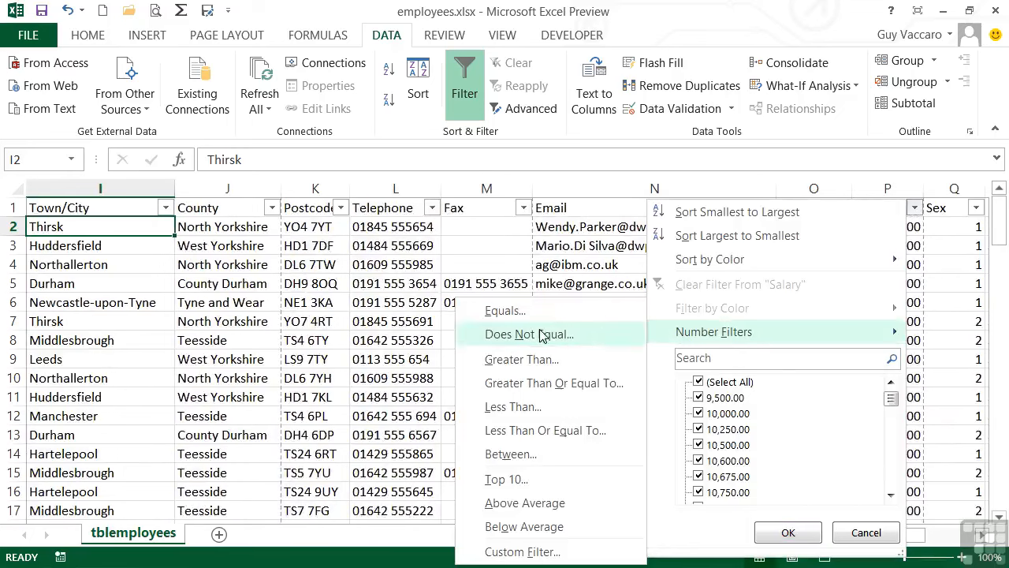
left_click(544, 406)
left_click(633, 235)
type("2")
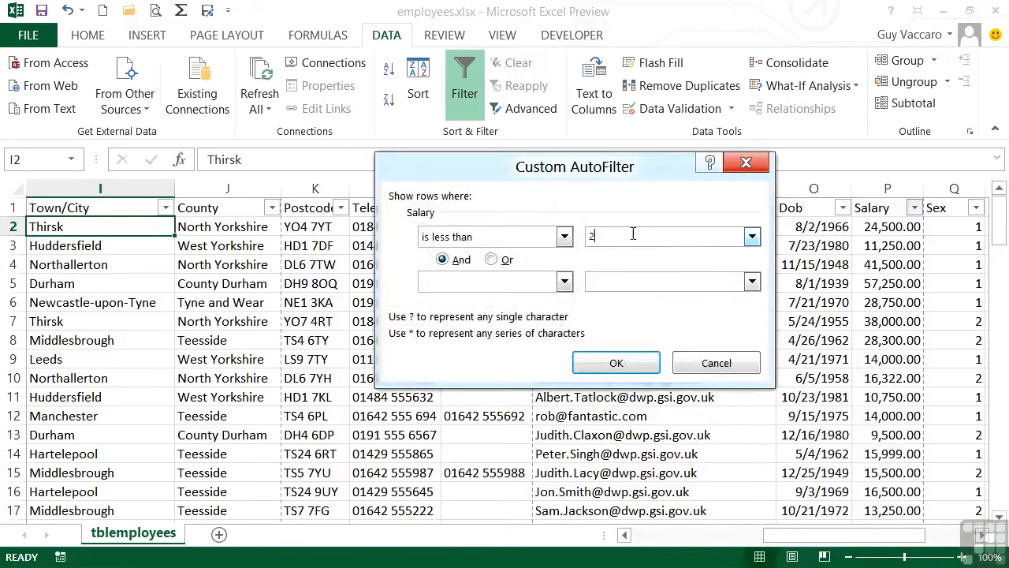
type("0000")
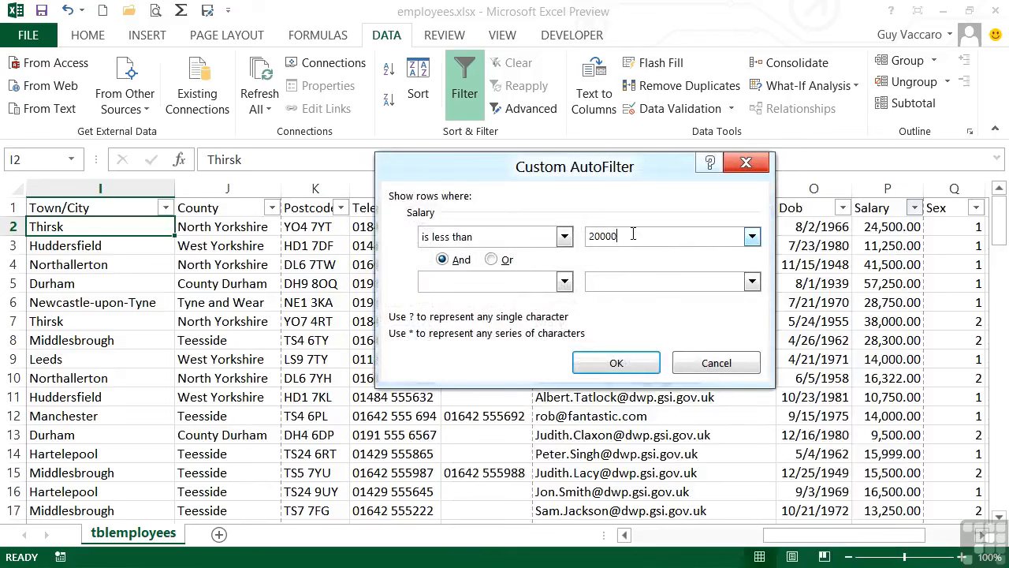
left_click(616, 364)
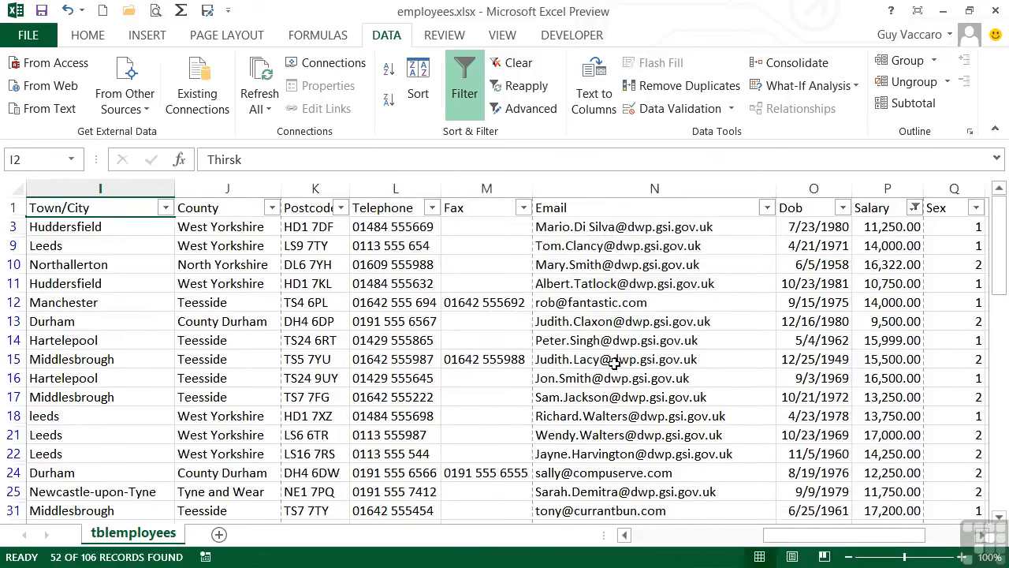
- Filter the Sex column to show only the value 1, keeping the Salary filter in place
left_click(910, 340)
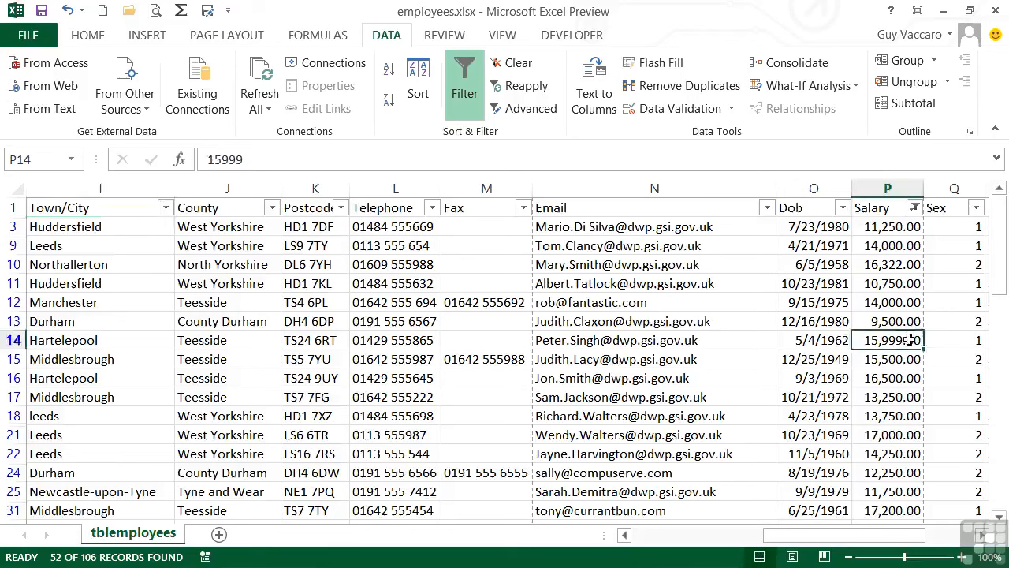
scroll(896, 383, "down", 6)
scroll(894, 394, "up", 4)
left_click(902, 379)
scroll(914, 363, "up", 2)
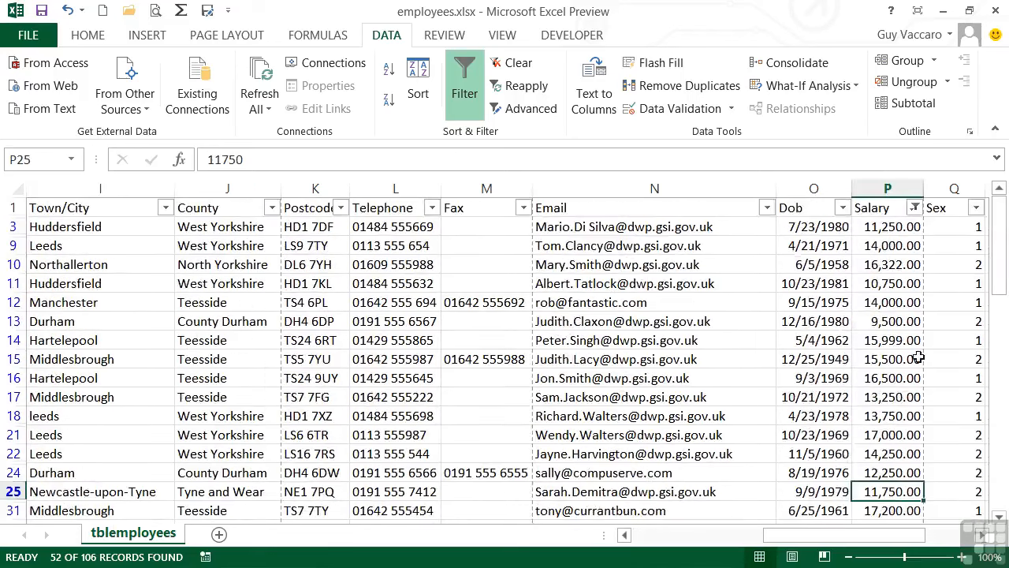
left_click(976, 207)
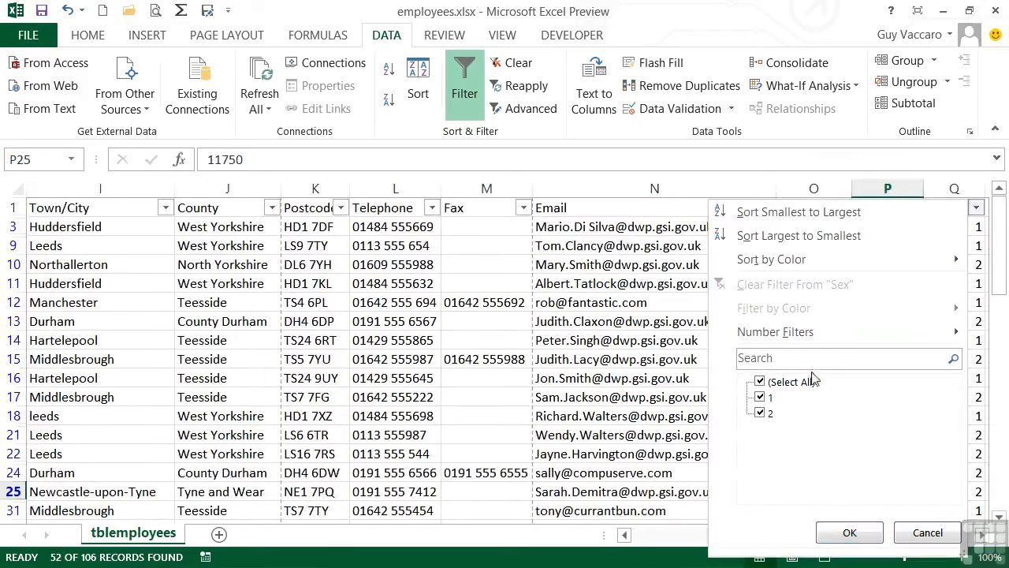
left_click(763, 412)
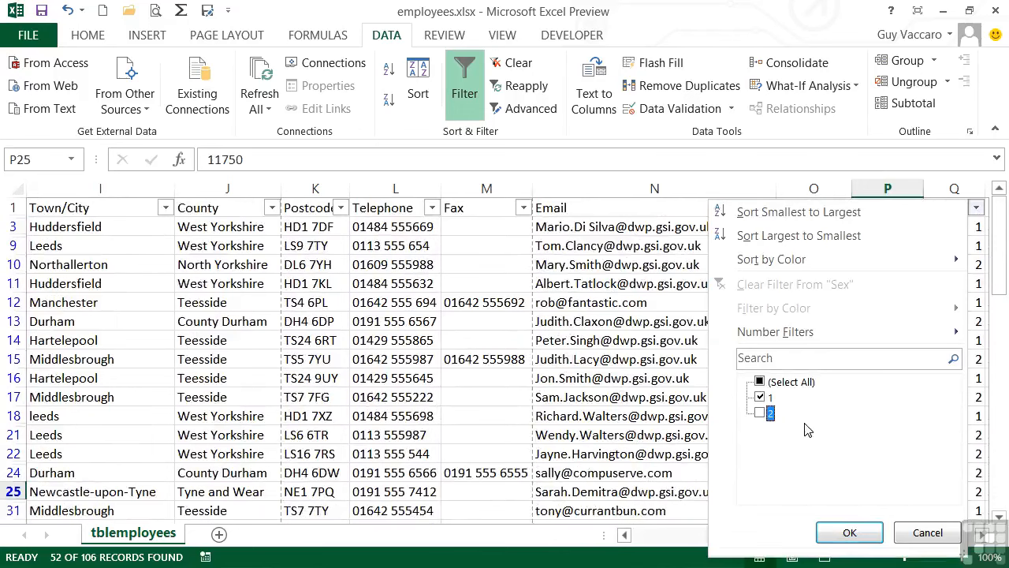
left_click(850, 533)
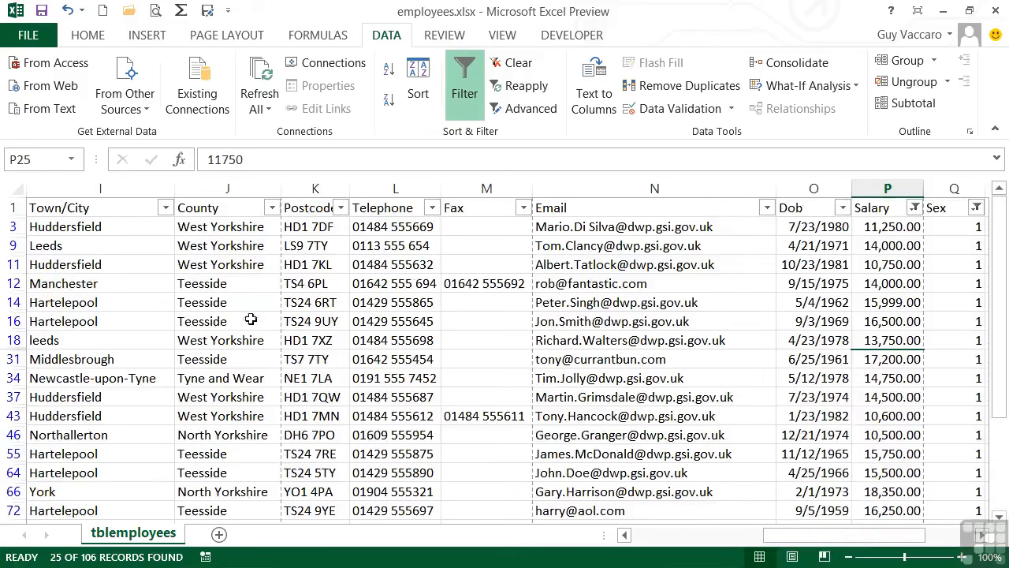
- Copy the entire filtered employee list, including its headings, and paste it into Sheet1 starting at cell A1
left_click(125, 264)
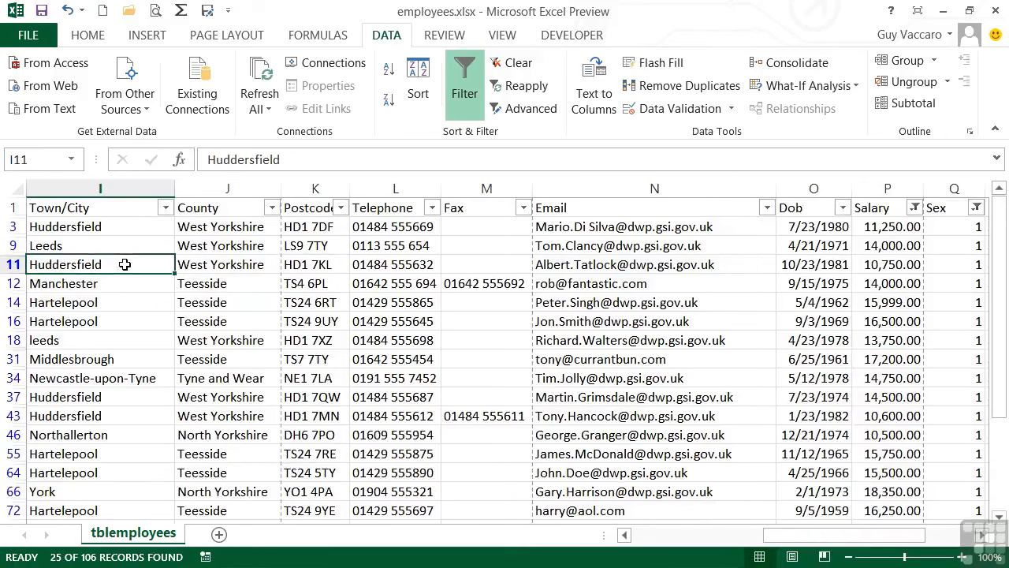
key("ctrl+a")
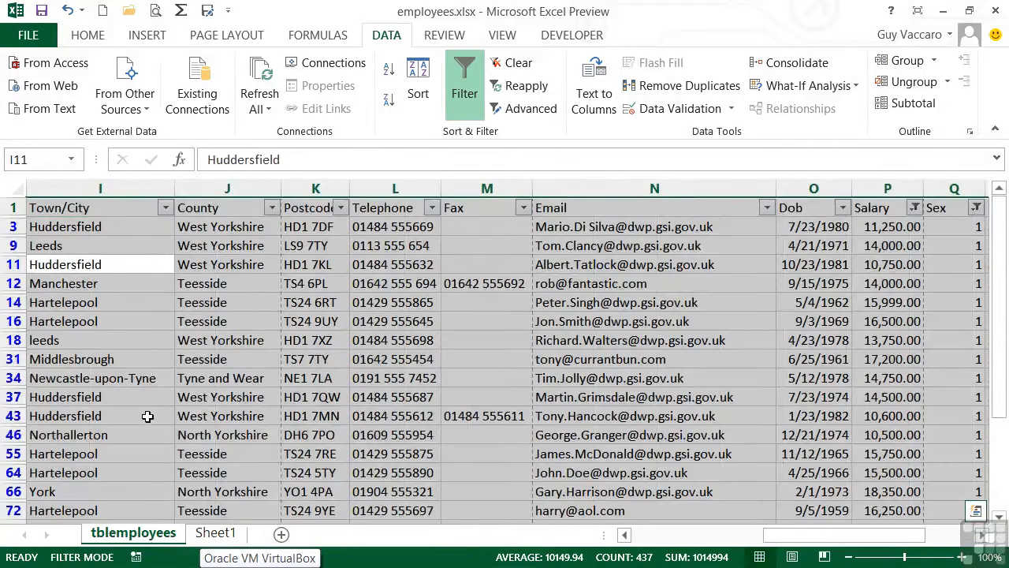
key("ctrl+c")
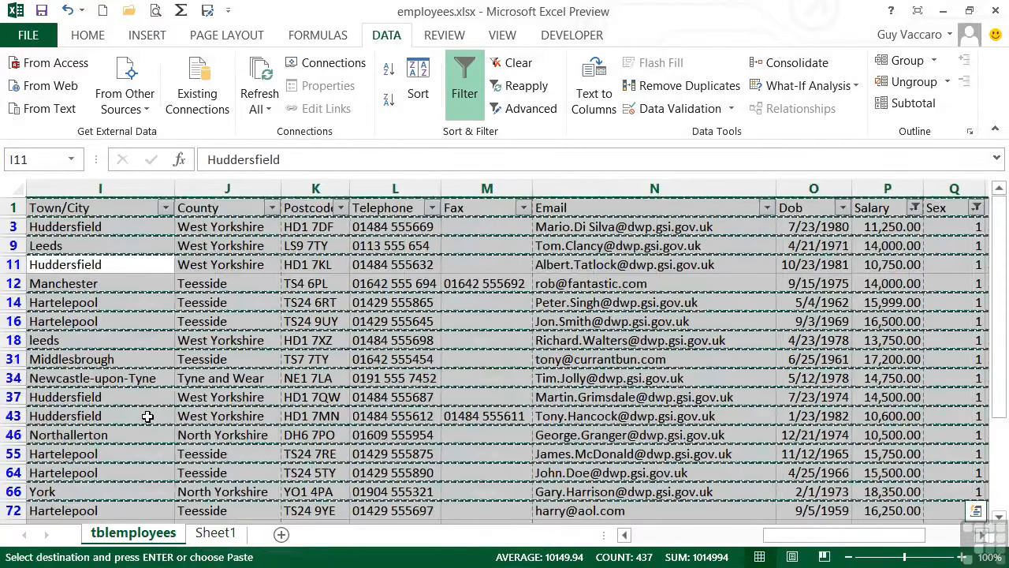
left_click(215, 532)
key("ctrl+v")
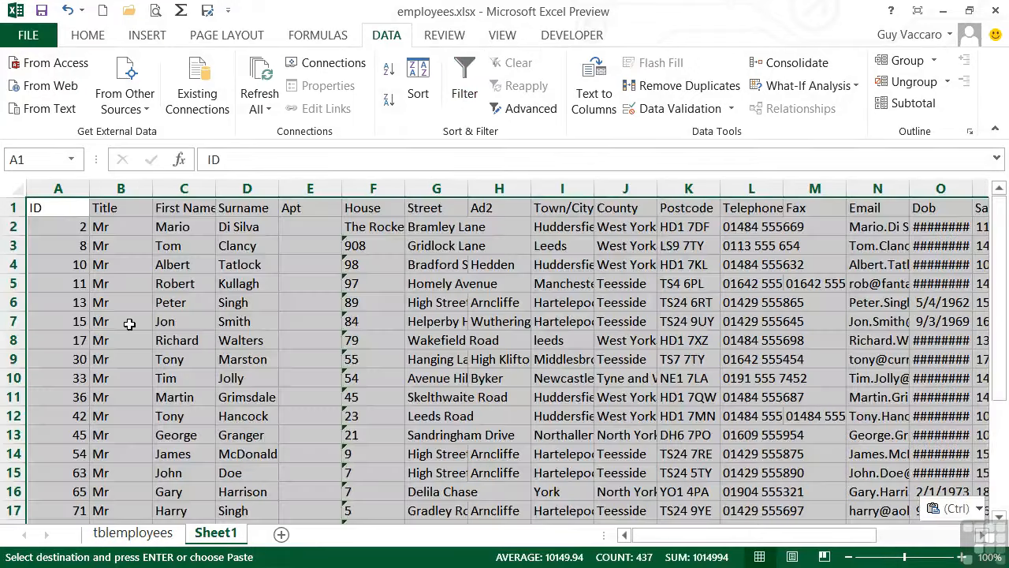
- Examine the pasted records on Sheet1 down to the last row and return to the tblemployees sheet
scroll(129, 323, "down", 6)
scroll(129, 323, "up", 2)
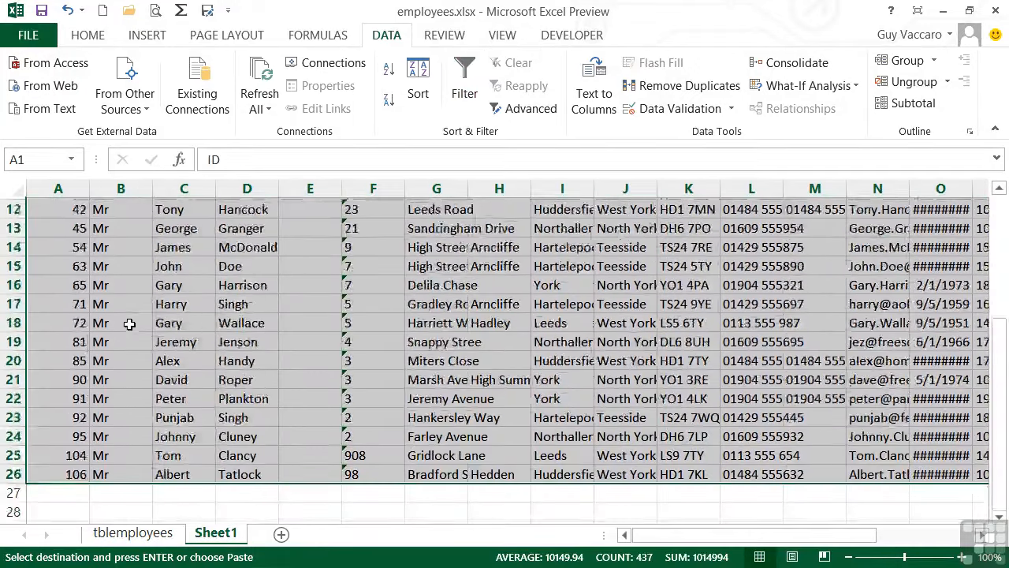
scroll(130, 323, "up", 4)
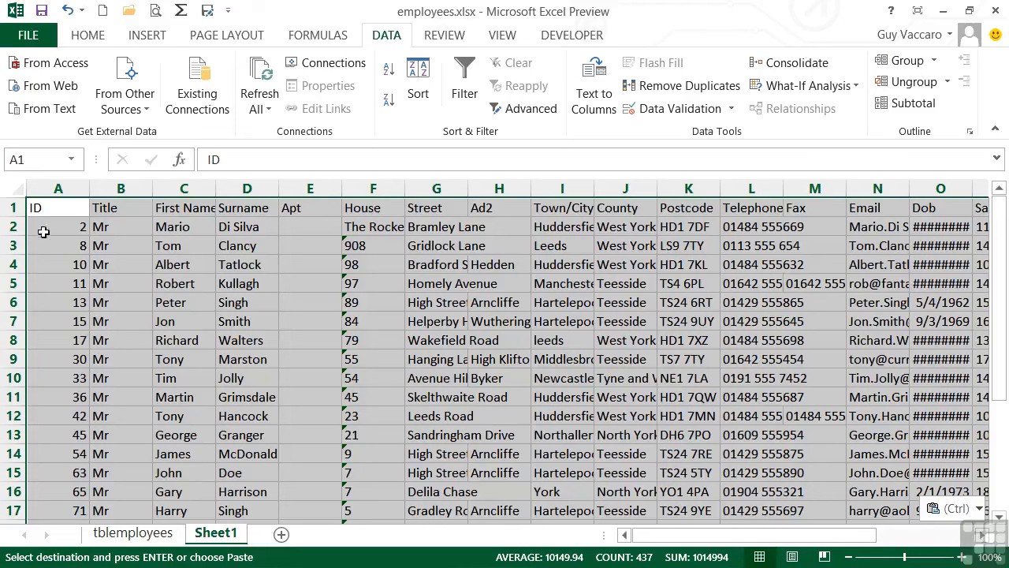
left_click(140, 413)
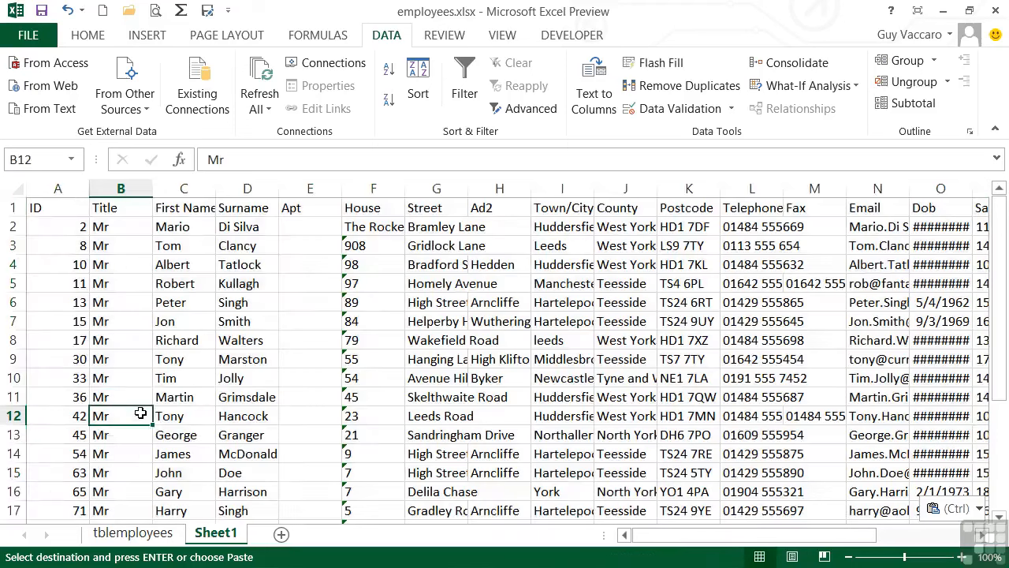
left_click(133, 533)
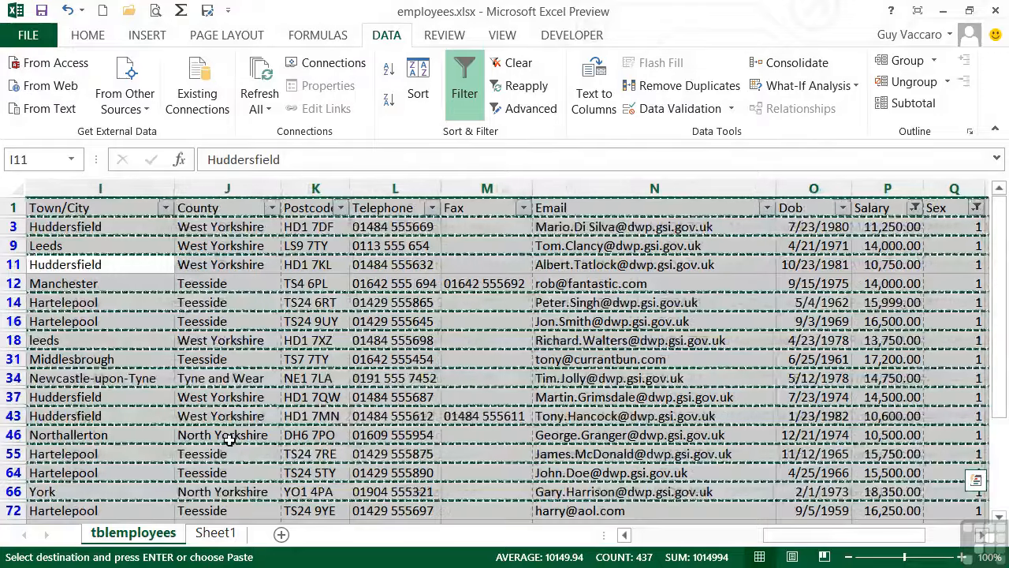